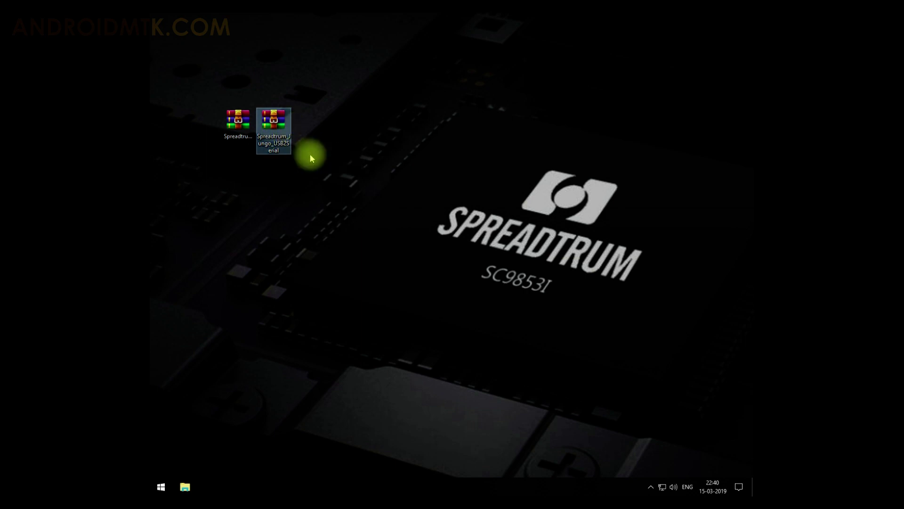
Extract the Spreadtrum_Jungo_USB2Serial archive onto the desktop and move the new folder aside
{"action": "right_click", "coordinate": [273, 147]}
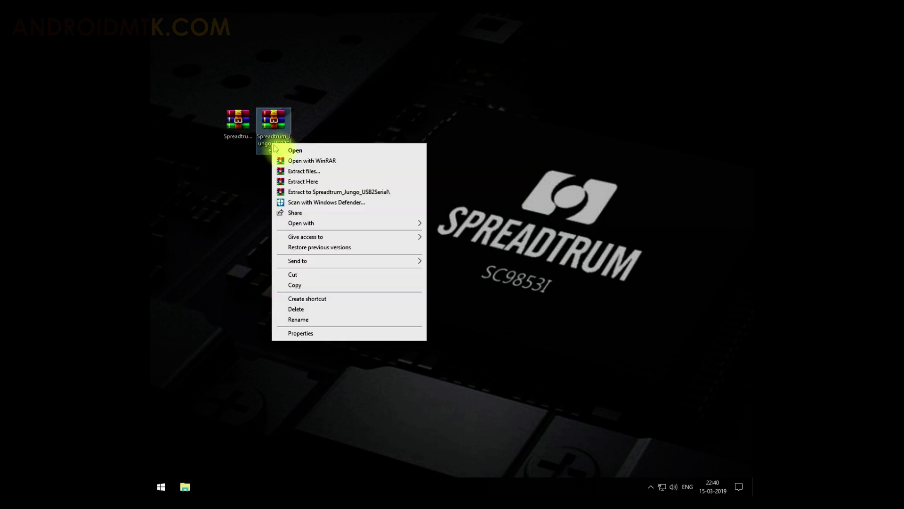
{"action": "left_click", "coordinate": [307, 183]}
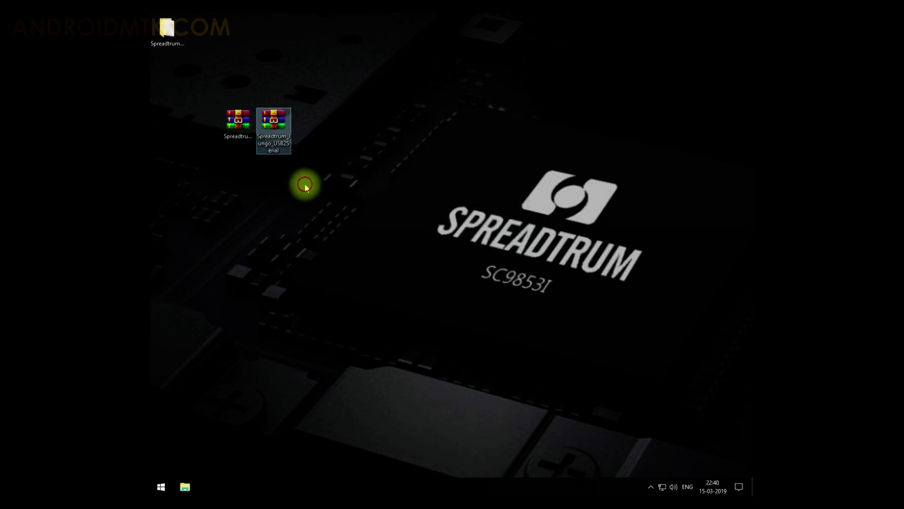
{"action": "left_click_drag", "start_coordinate": [172, 40], "coordinate": [281, 174]}
Open the Spreadtrum_Jungo_USB2Serial folder and select its x86 and x64 folders
{"action": "double_click", "coordinate": [281, 171]}
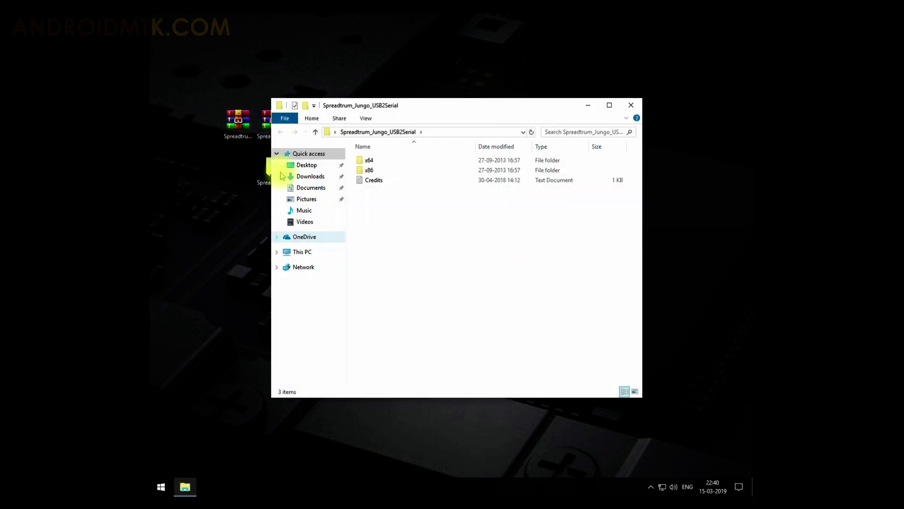
{"action": "left_click", "coordinate": [368, 162]}
{"action": "left_click", "coordinate": [369, 168]}
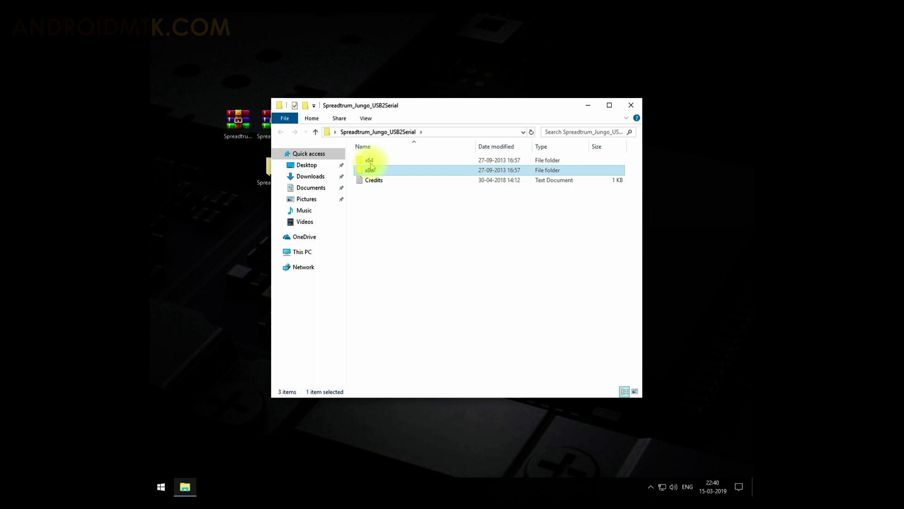
{"action": "left_click", "coordinate": [369, 162]}
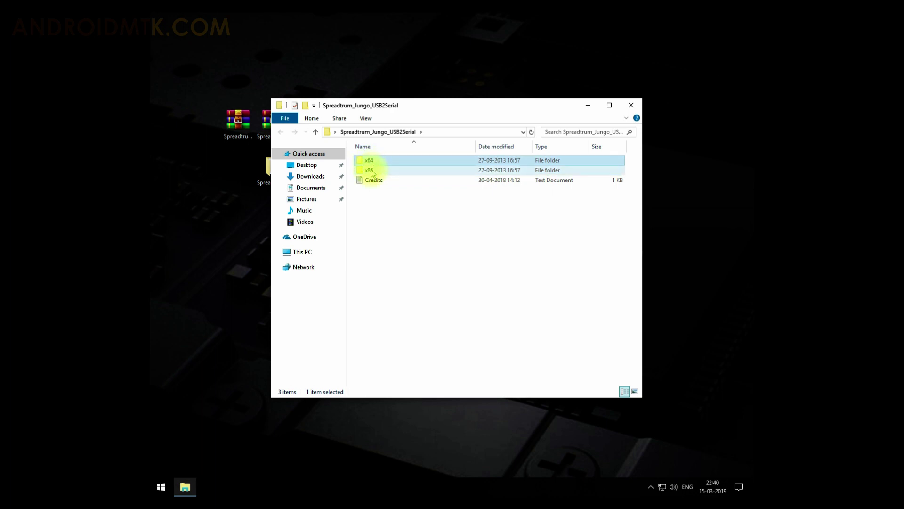
{"action": "left_click", "coordinate": [372, 172]}
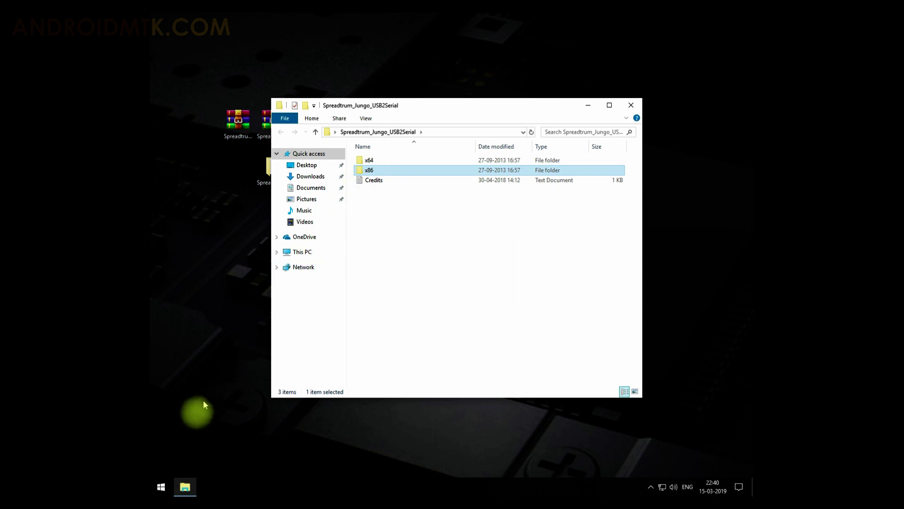
{"action": "right_click", "coordinate": [161, 485]}
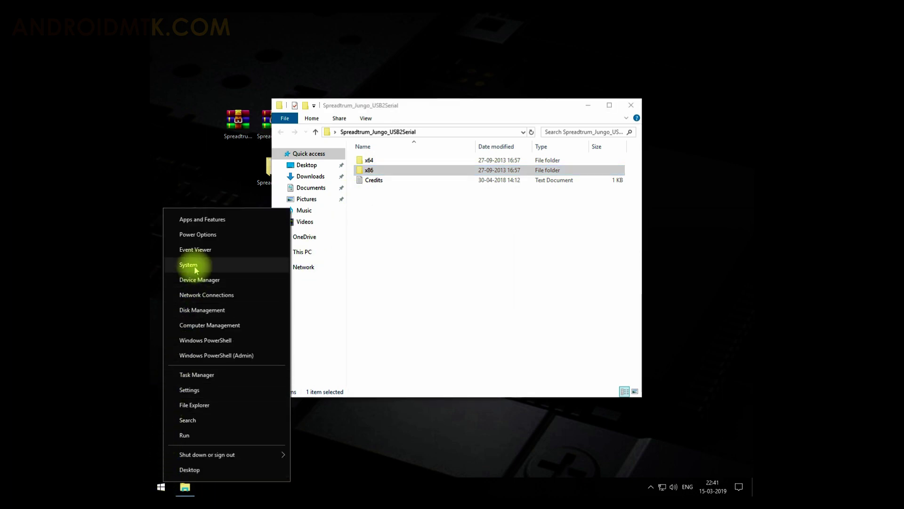
{"action": "left_click", "coordinate": [194, 266]}
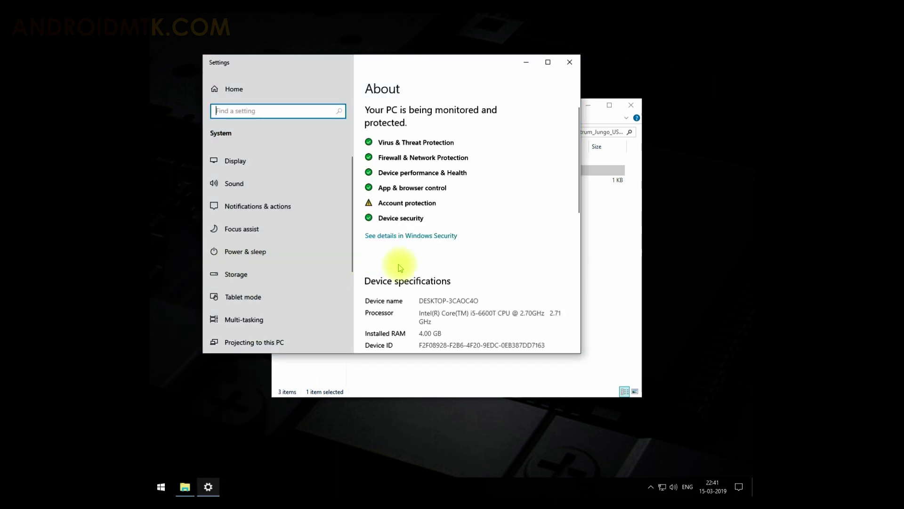
{"action": "scroll", "coordinate": [400, 268], "scroll_direction": "down", "scroll_amount": 2}
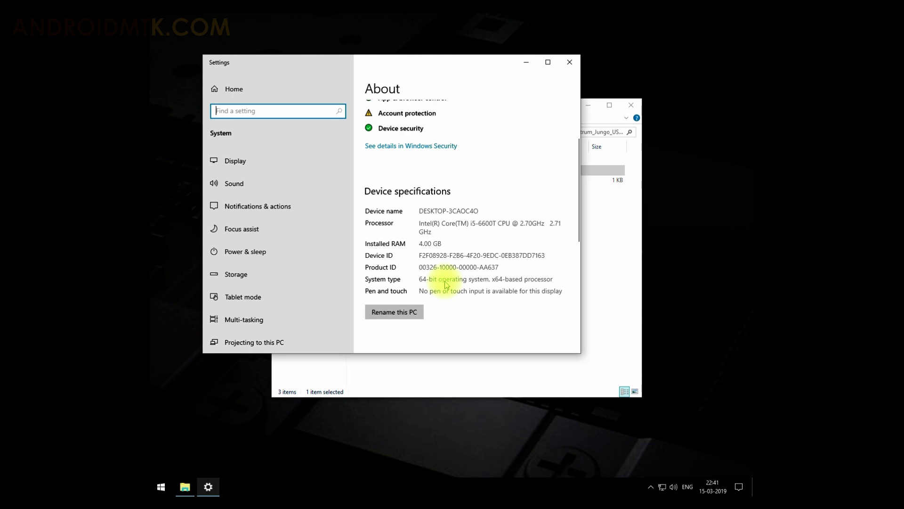
{"action": "left_click", "coordinate": [570, 62]}
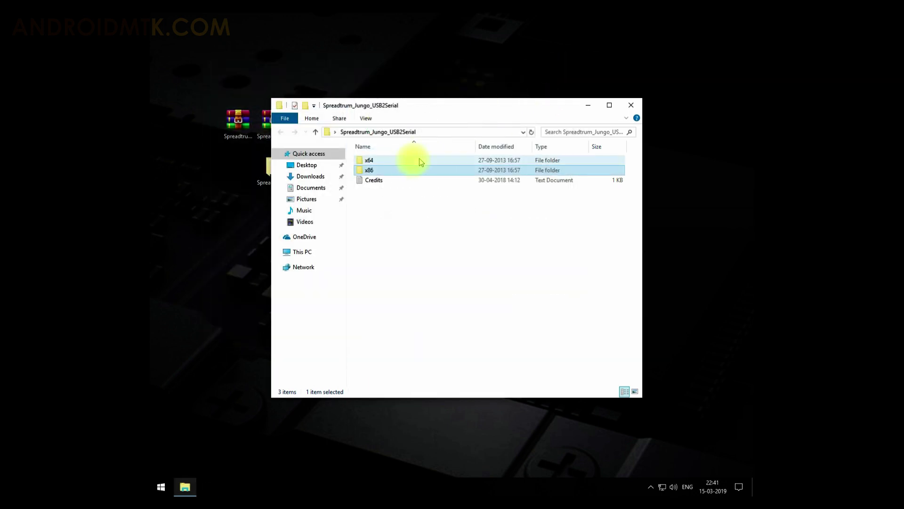
Run DPInst from the x64 folder, allow it, and install both SpreadTrum drivers until Ready to use
{"action": "double_click", "coordinate": [395, 161]}
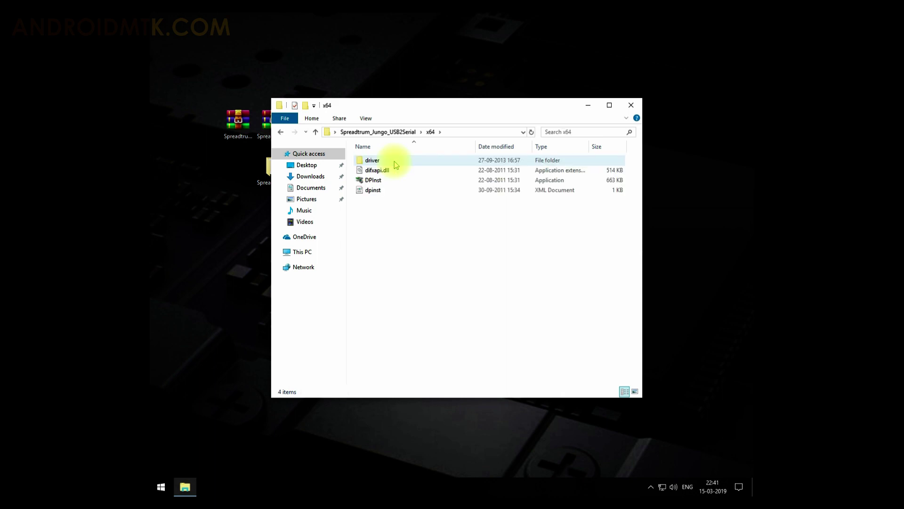
{"action": "double_click", "coordinate": [372, 181]}
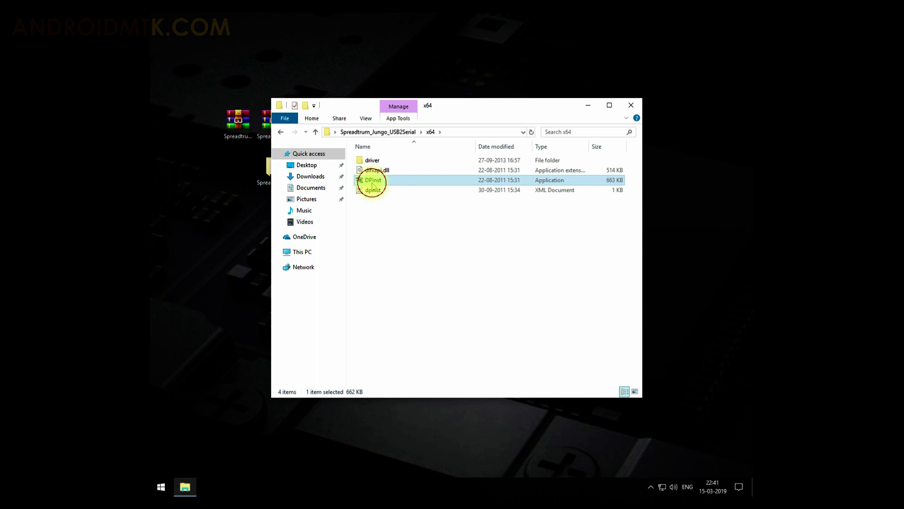
{"action": "left_click", "coordinate": [391, 321]}
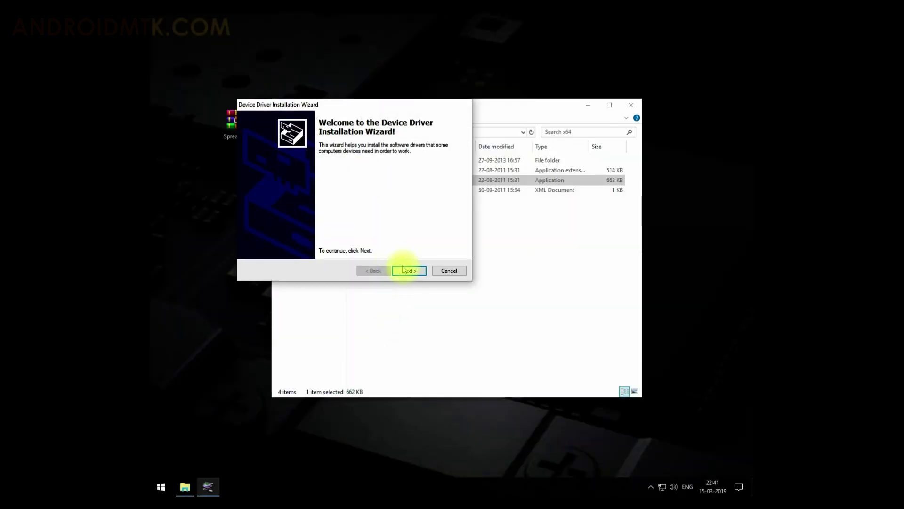
{"action": "left_click", "coordinate": [407, 272]}
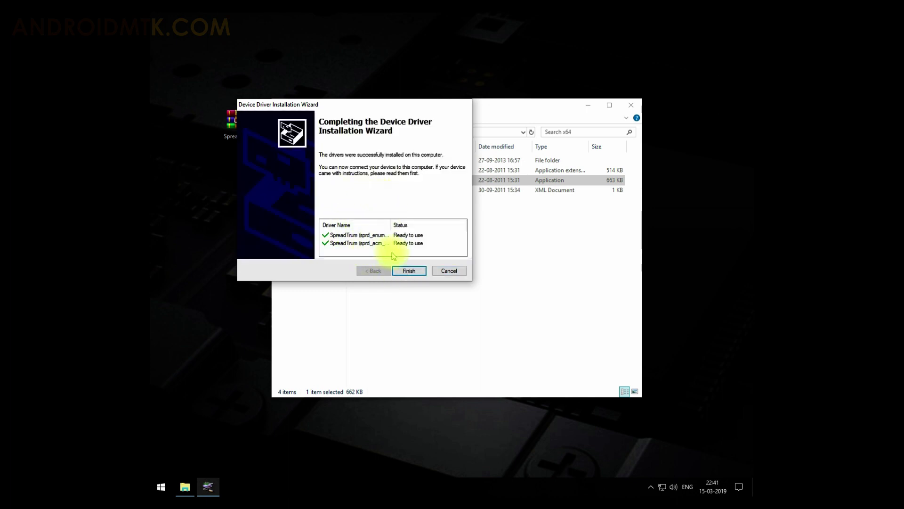
{"action": "left_click", "coordinate": [410, 271]}
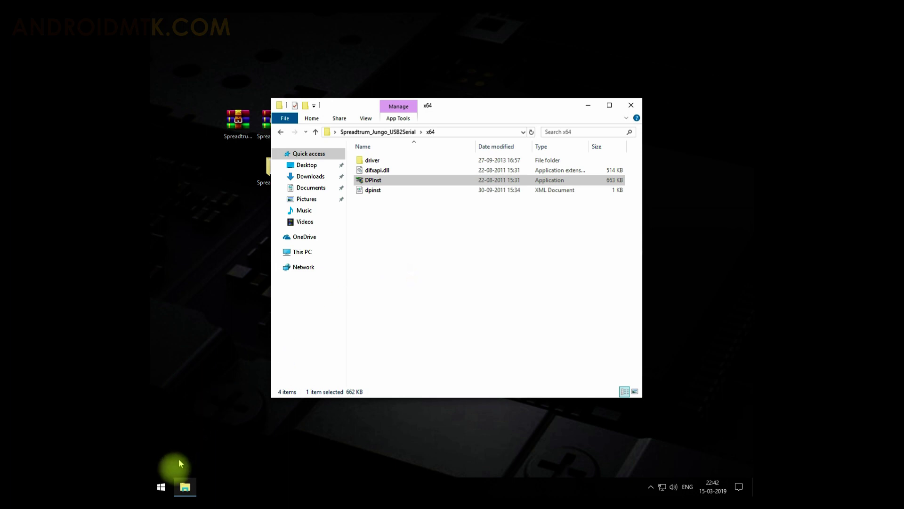
Use Shift+Restart from the Start menu's Shut down options to reboot into recovery
{"action": "left_click", "coordinate": [162, 485]}
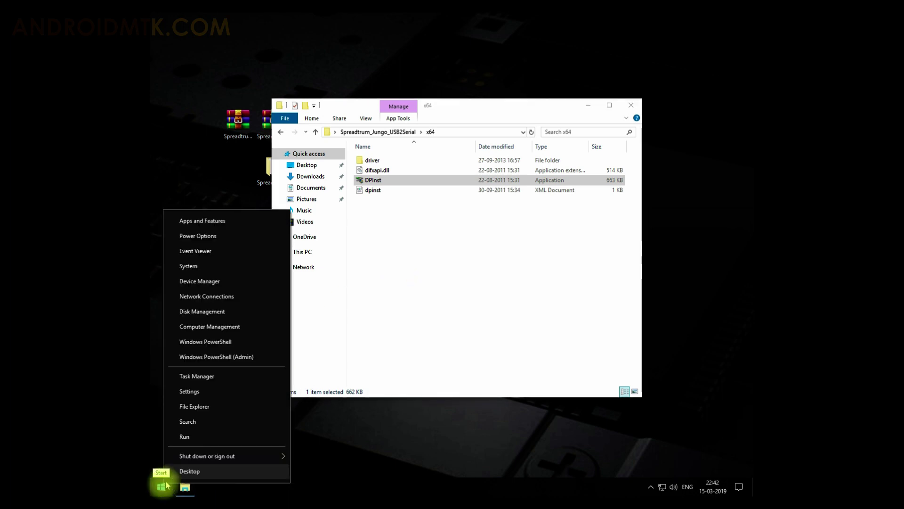
{"action": "mouse_move", "coordinate": [173, 461]}
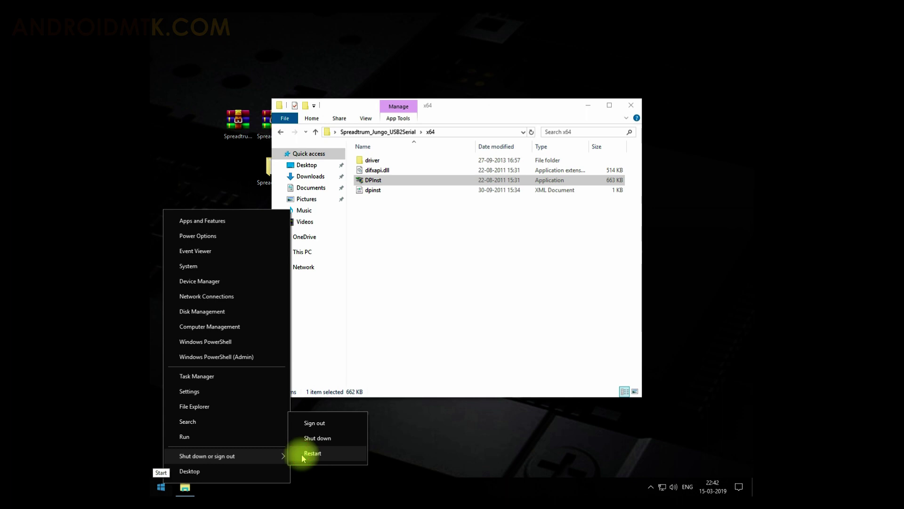
{"action": "left_click", "coordinate": [304, 455]}
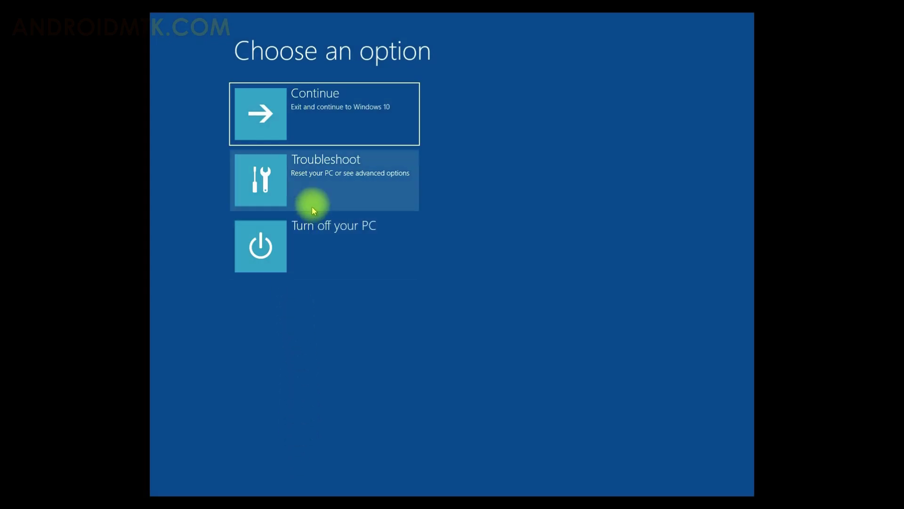
Go through Troubleshoot, Advanced options and Start-up Settings, then restart for the boot options list
{"action": "left_click", "coordinate": [303, 211]}
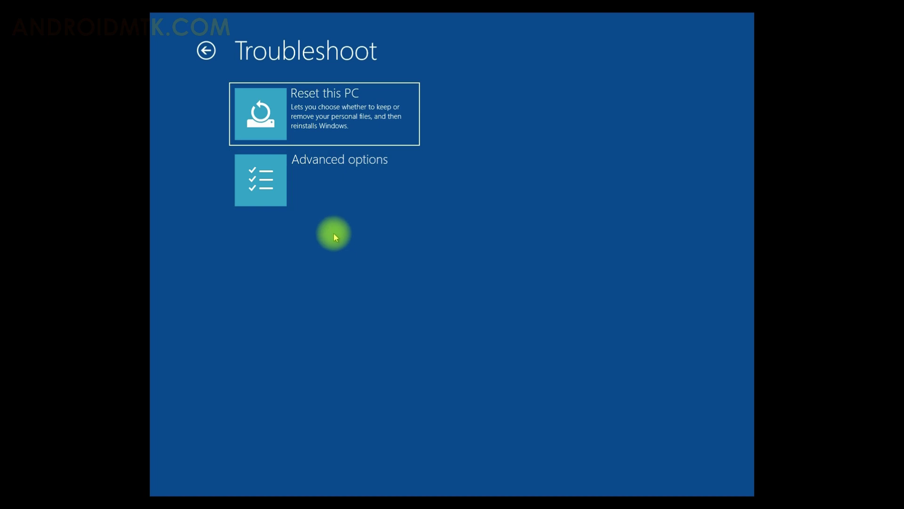
{"action": "left_click", "coordinate": [325, 203]}
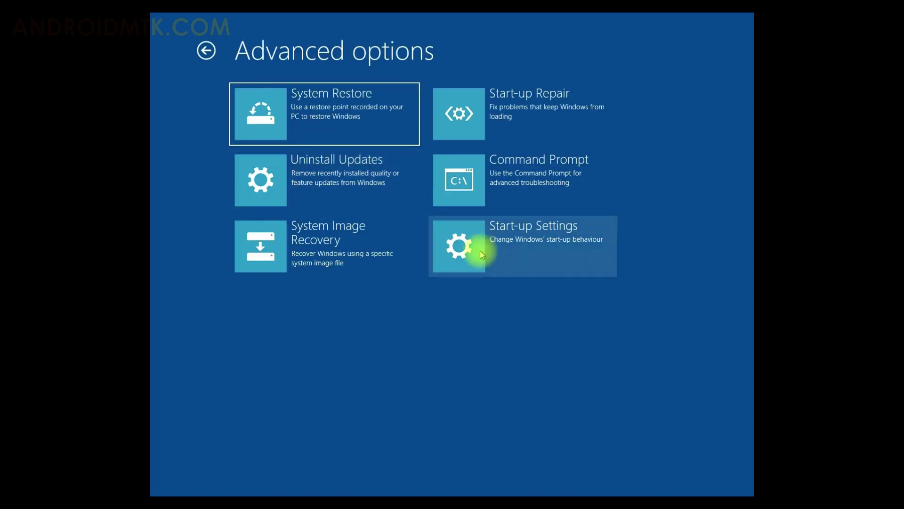
{"action": "left_click", "coordinate": [548, 235]}
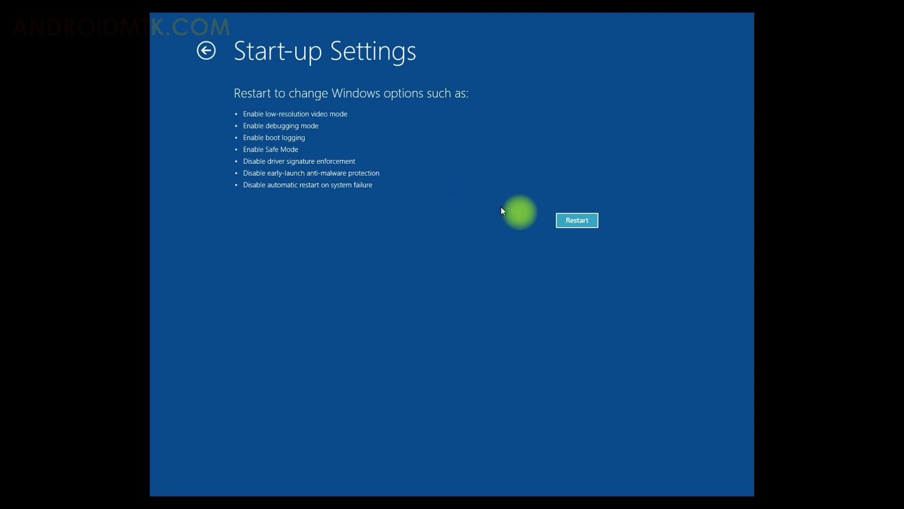
{"action": "left_click", "coordinate": [561, 219]}
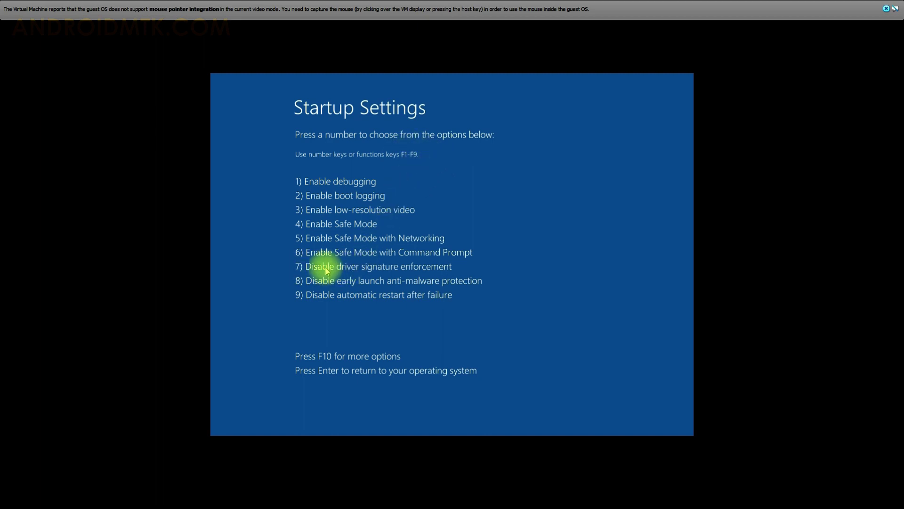
Choose option 7, Disable driver signature enforcement, to boot Windows
{"action": "key", "text": "7"}
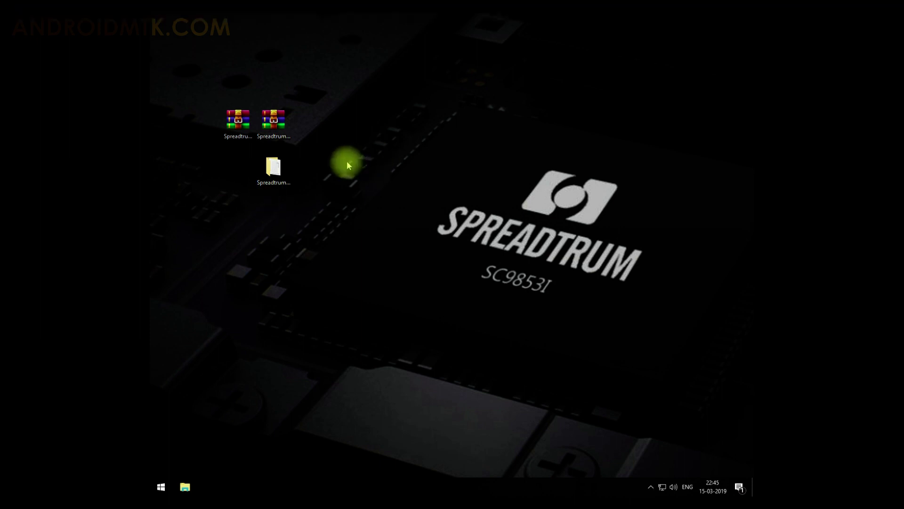
Extract the Spreadtrum_SCI_USB2Serial archive onto the desktop
{"action": "left_click", "coordinate": [241, 130]}
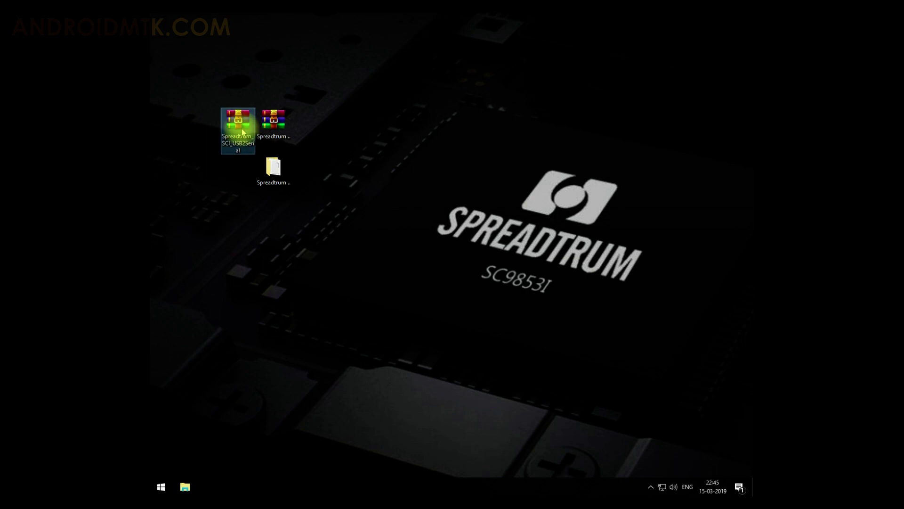
{"action": "right_click", "coordinate": [243, 132]}
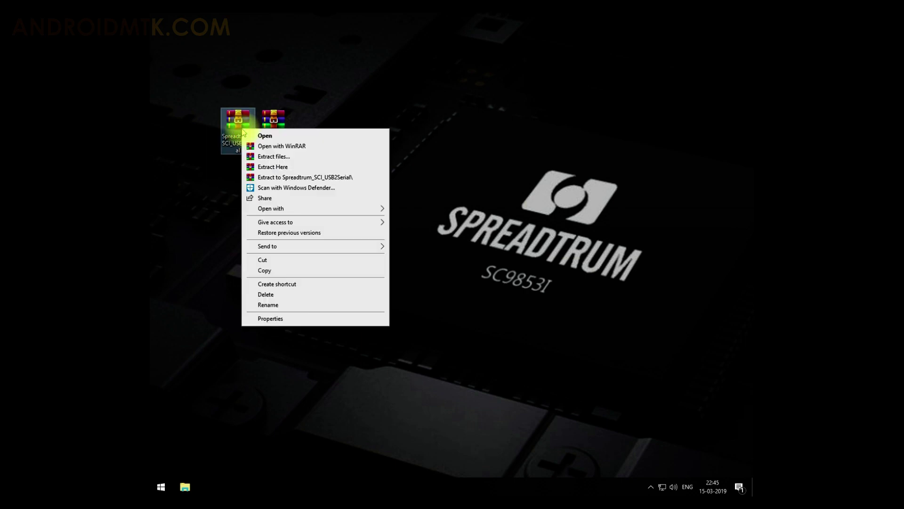
{"action": "left_click", "coordinate": [270, 167]}
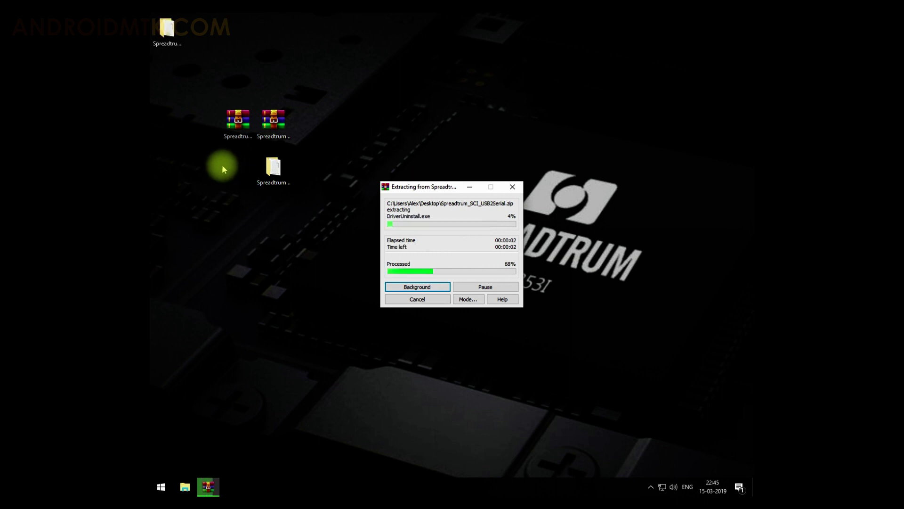
Open the extracted folder's x64 subfolder and select the DPInst installer
{"action": "left_click", "coordinate": [170, 33]}
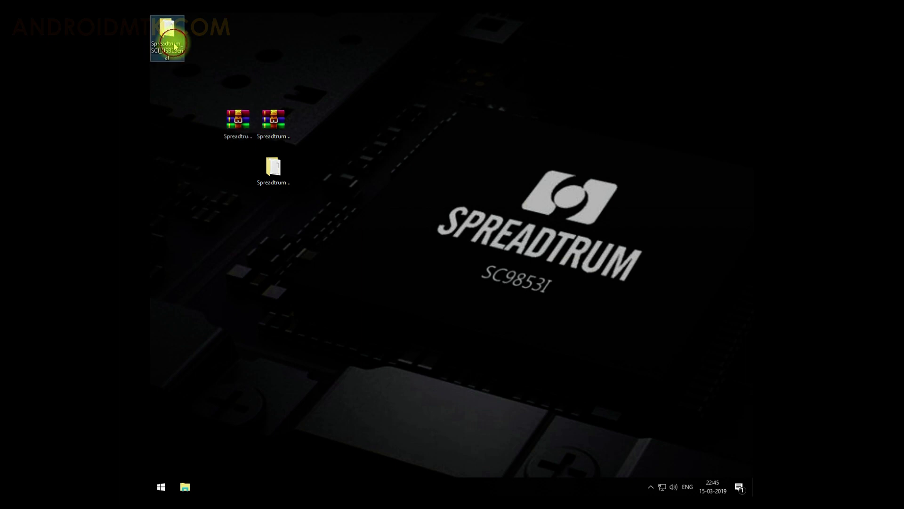
{"action": "double_click", "coordinate": [173, 45]}
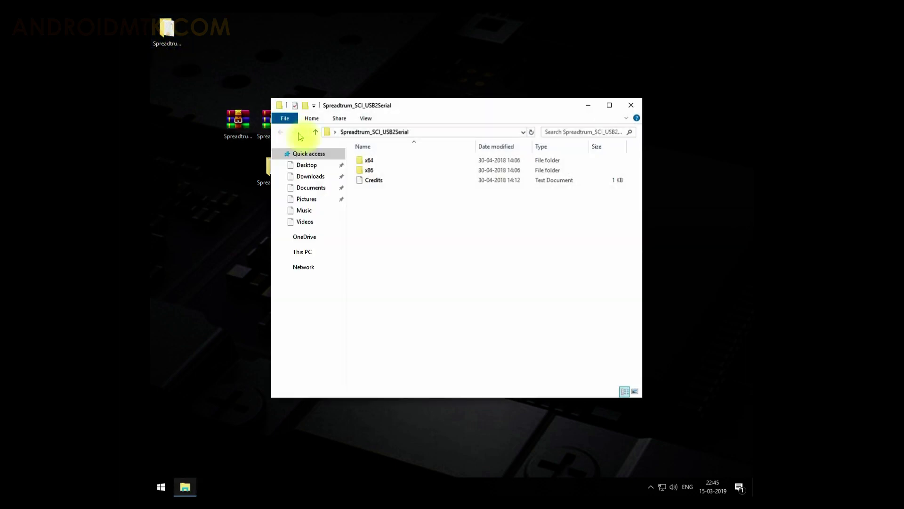
{"action": "left_click", "coordinate": [370, 163]}
{"action": "double_click", "coordinate": [370, 163]}
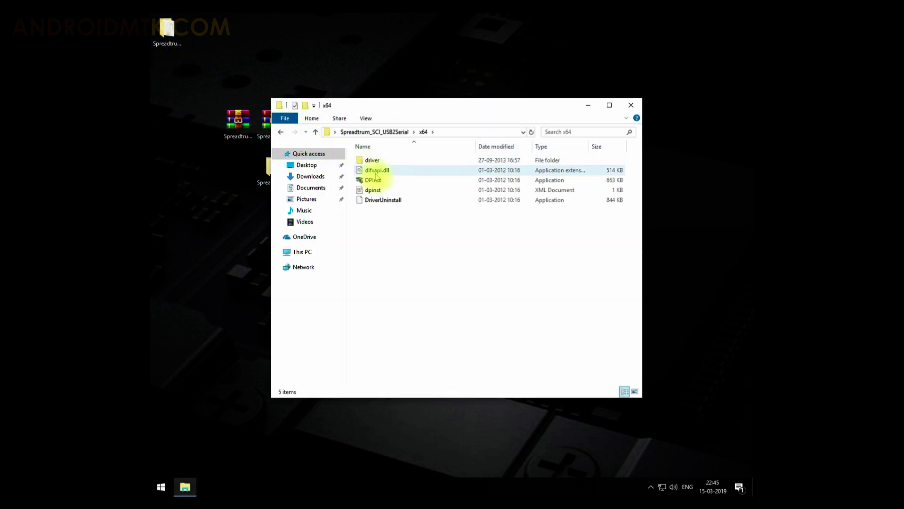
{"action": "left_click", "coordinate": [377, 182]}
Run DPInst to install the SciCmpat, SciModem and SciU2S drivers, then finish the wizard
{"action": "double_click", "coordinate": [378, 182]}
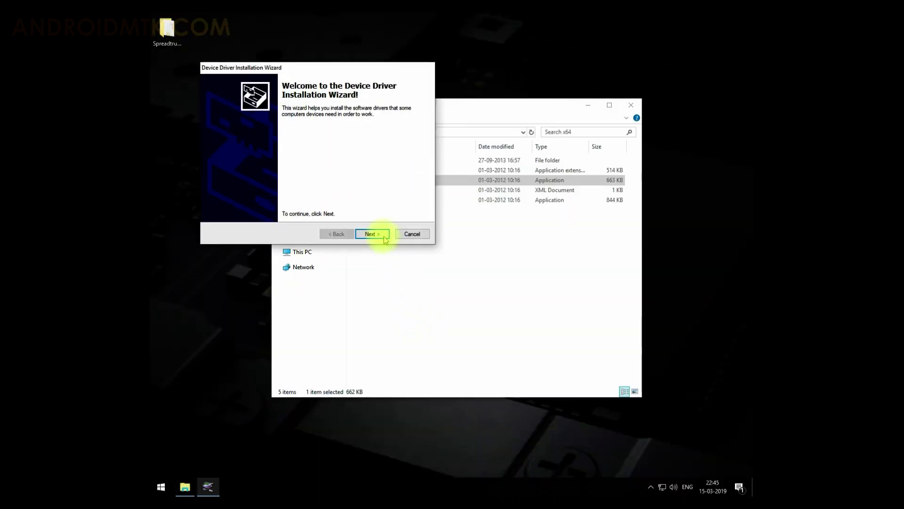
{"action": "left_click", "coordinate": [381, 234]}
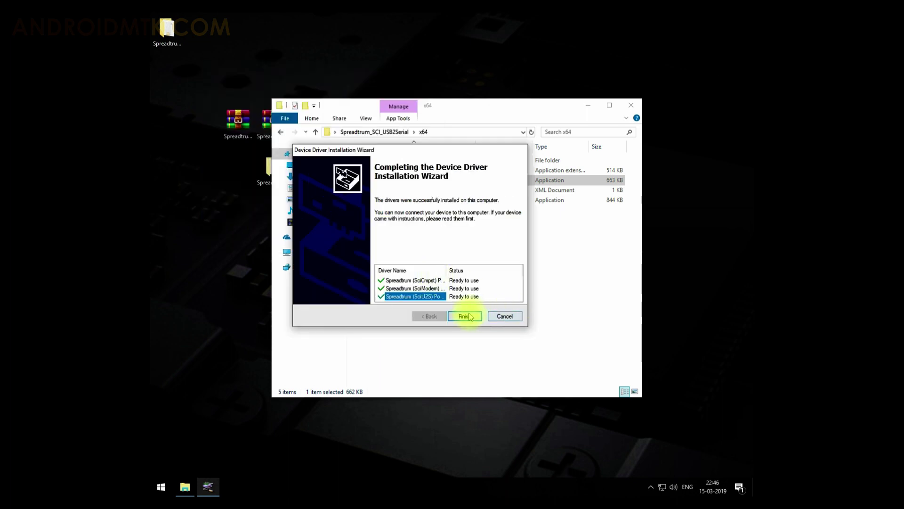
{"action": "left_click", "coordinate": [465, 316]}
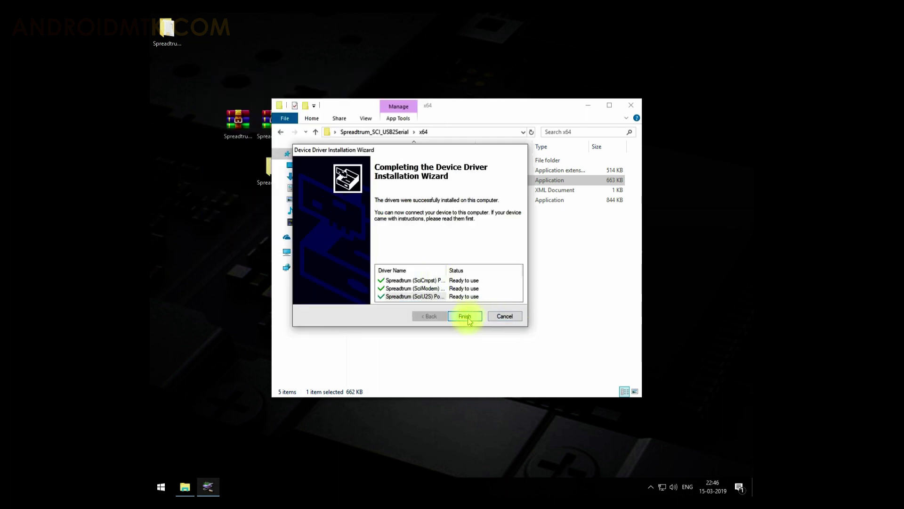